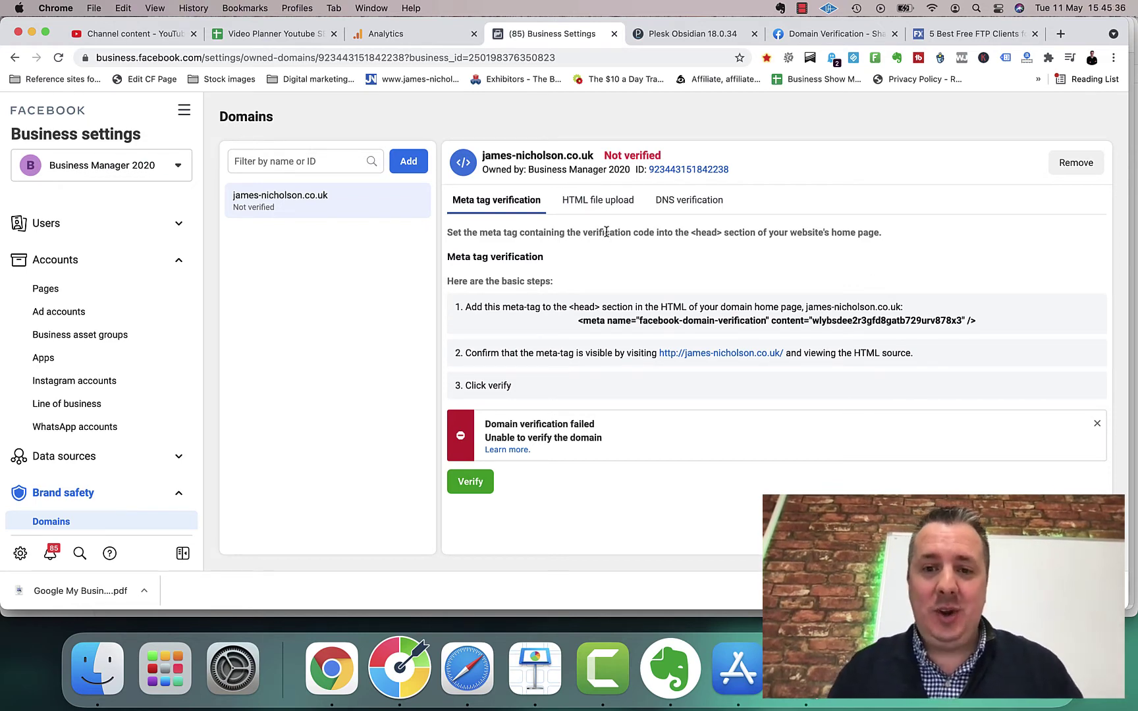
Compare the DNS TXT record and HTML file upload domain verification instructions.
left_click(668, 211)
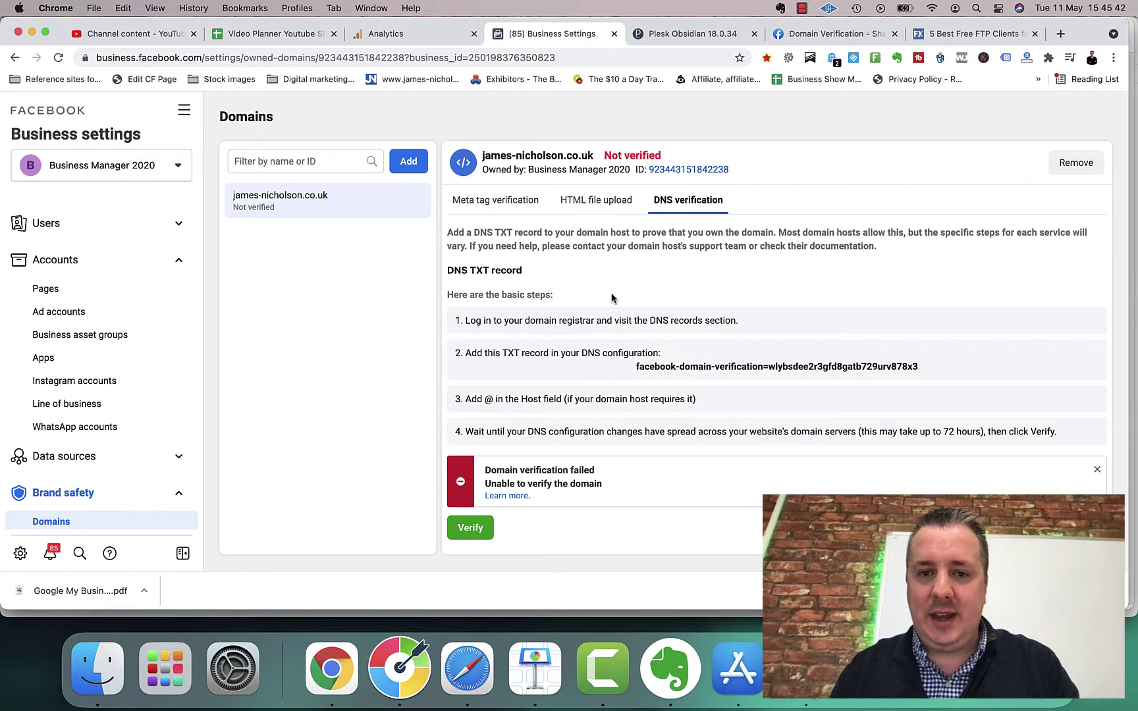
left_click(597, 210)
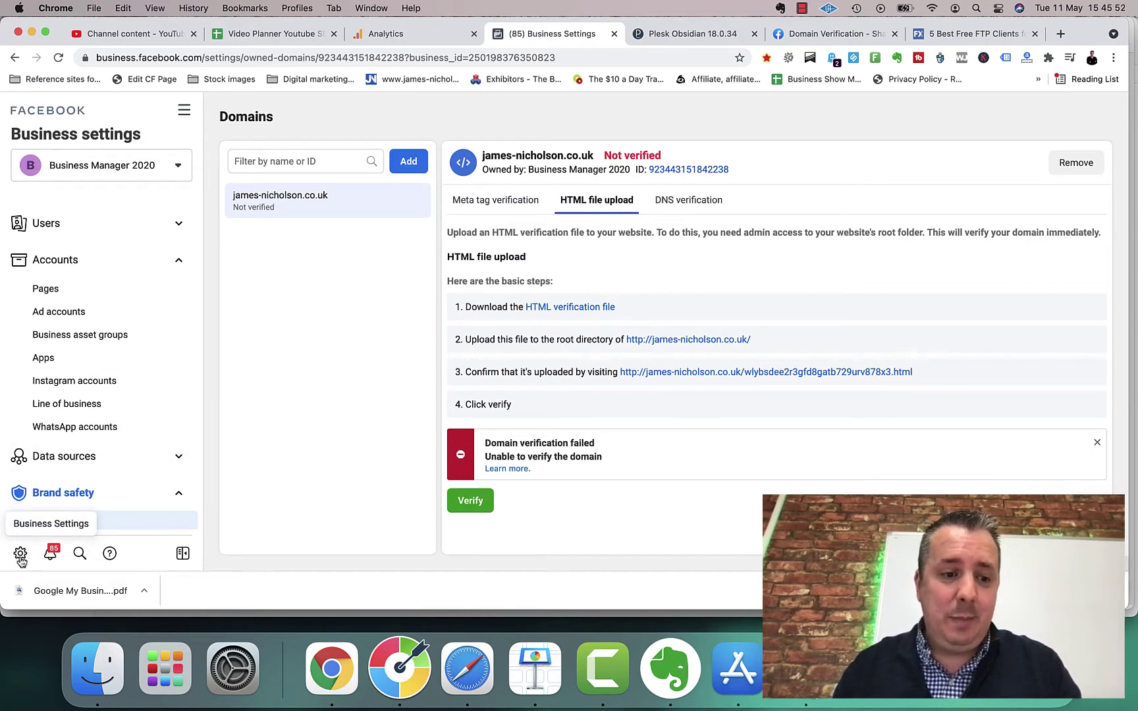
scroll(73, 497, "down", 2)
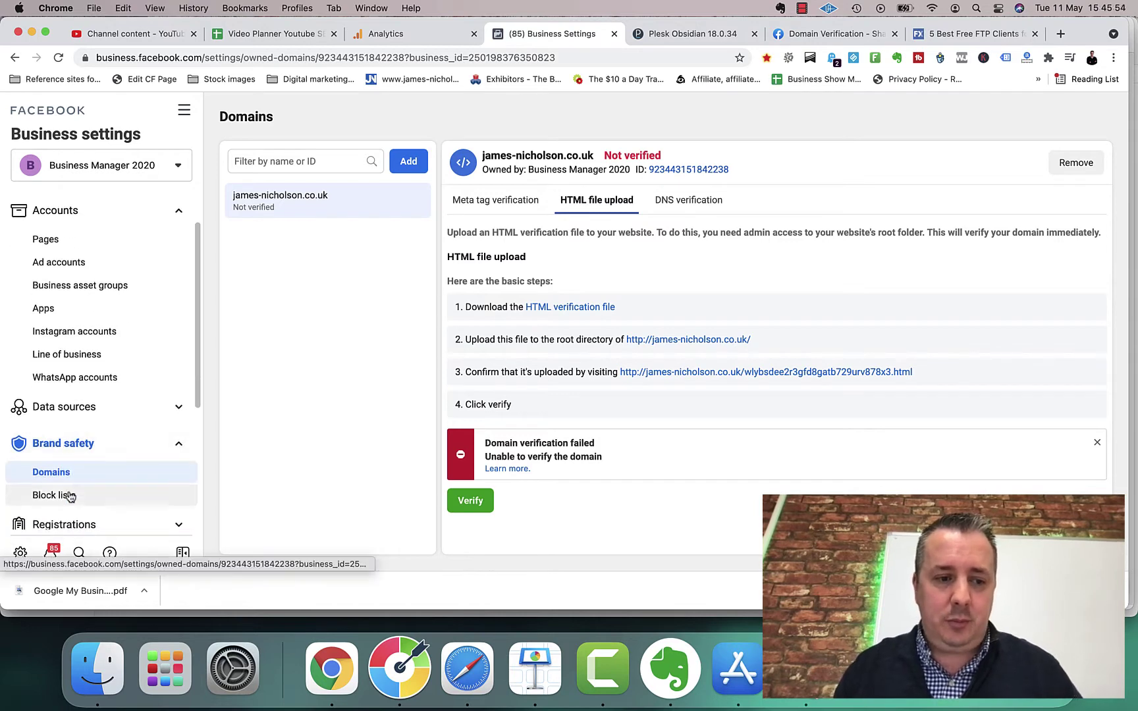
Go back to Brand safety > Domains to show james-nicholson.co.uk's verification steps.
left_click(21, 553)
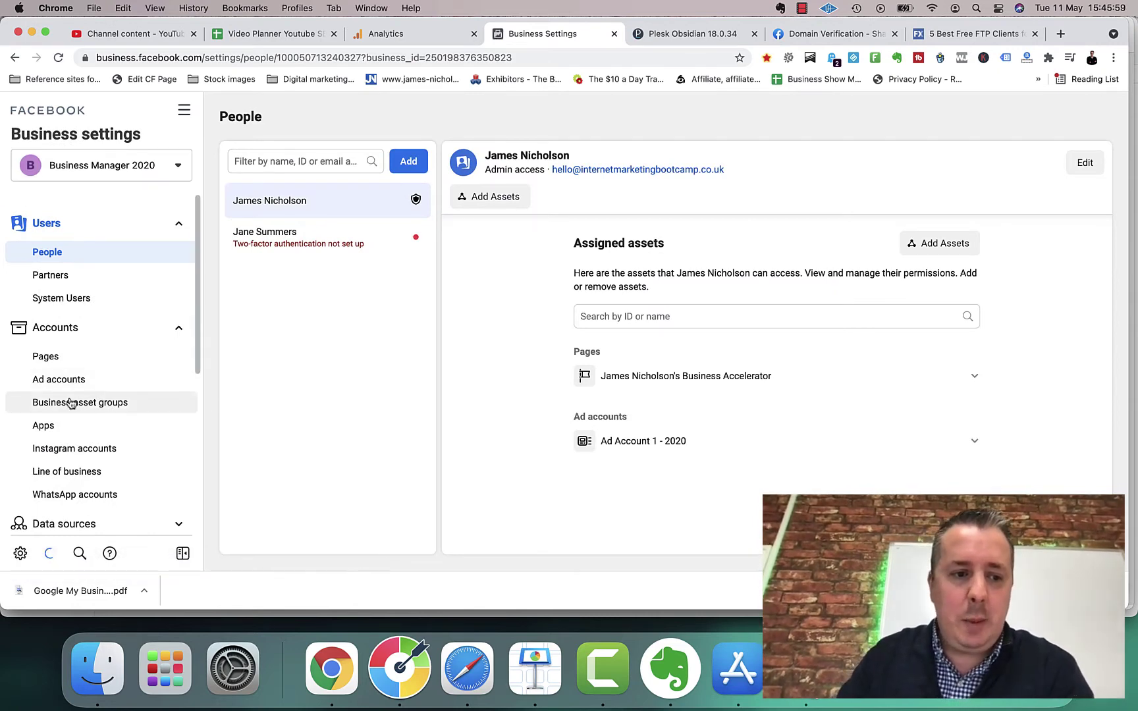
scroll(72, 403, "down", 5)
left_click(70, 266)
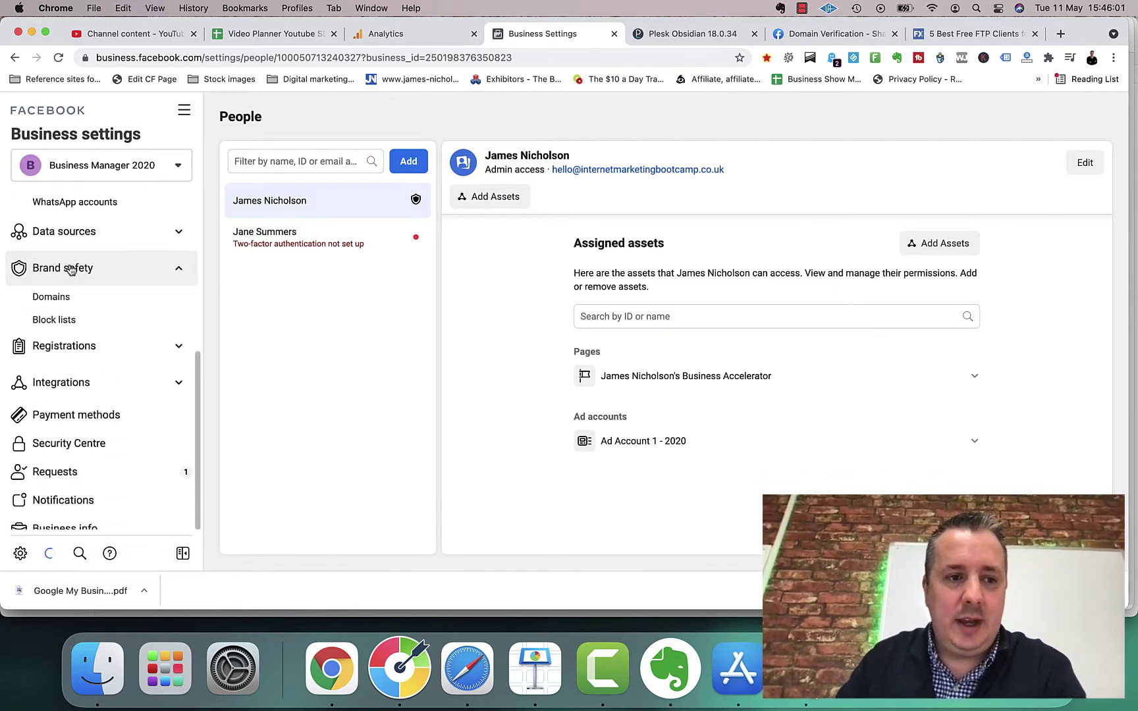
left_click(67, 303)
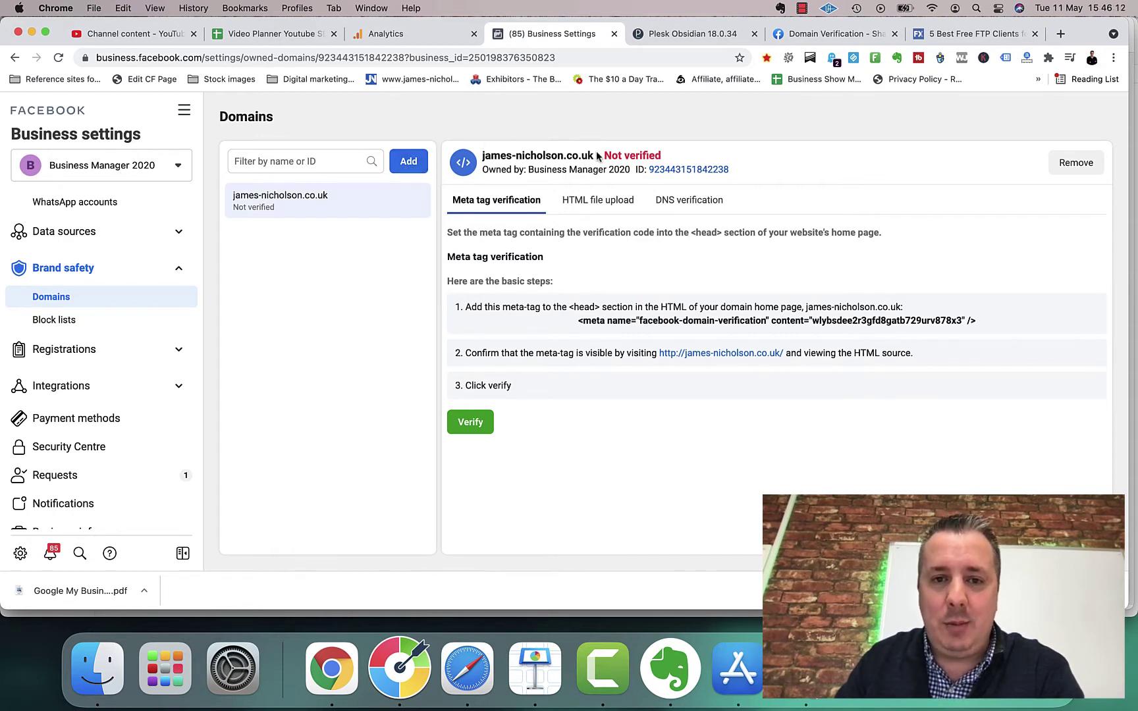
Download the HTML verification file for james-nicholson.co.uk, then bring ForkLift forward.
triple_click(499, 151)
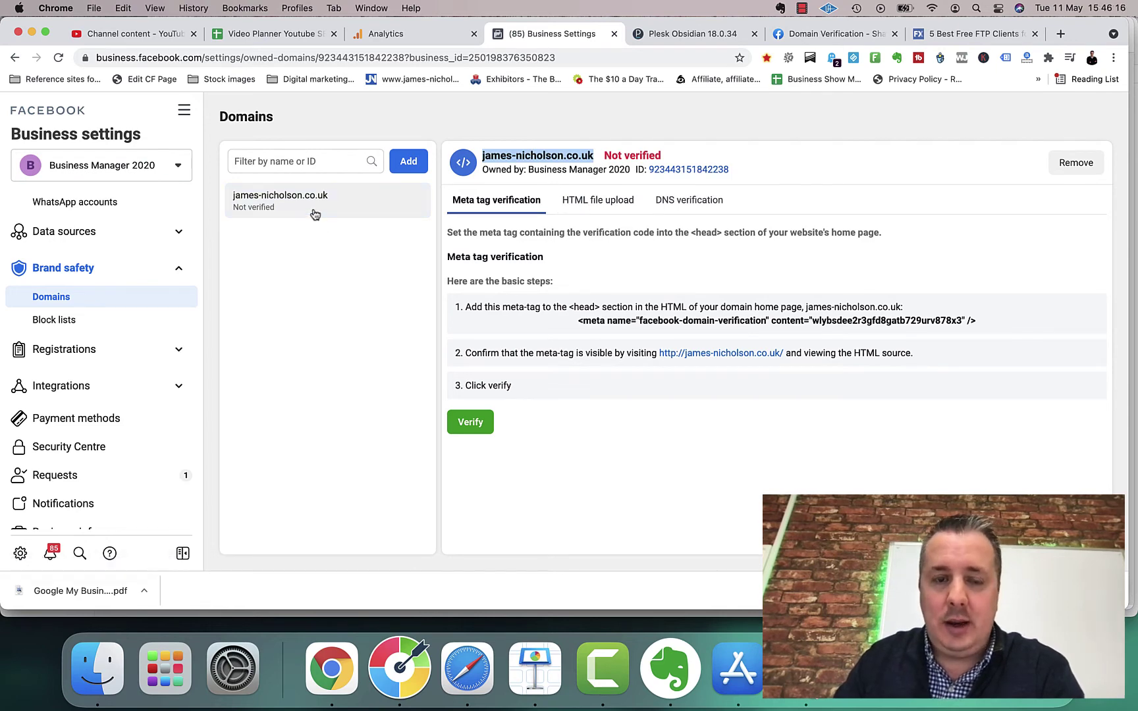
left_click(601, 206)
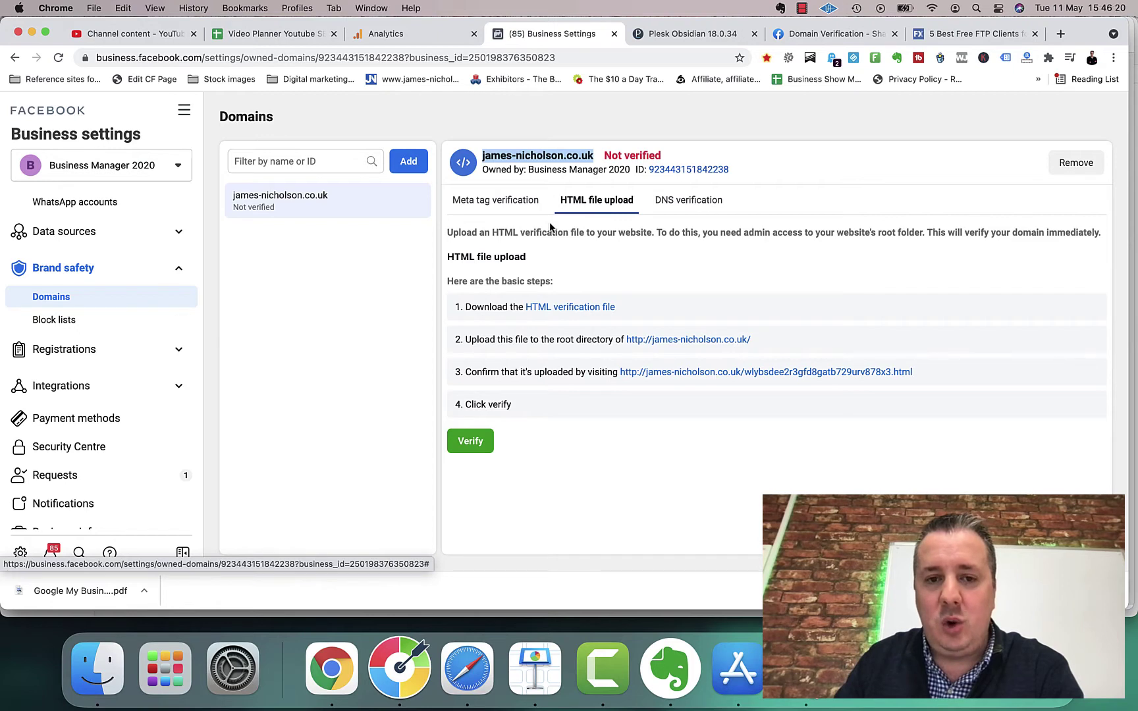
left_click(553, 310)
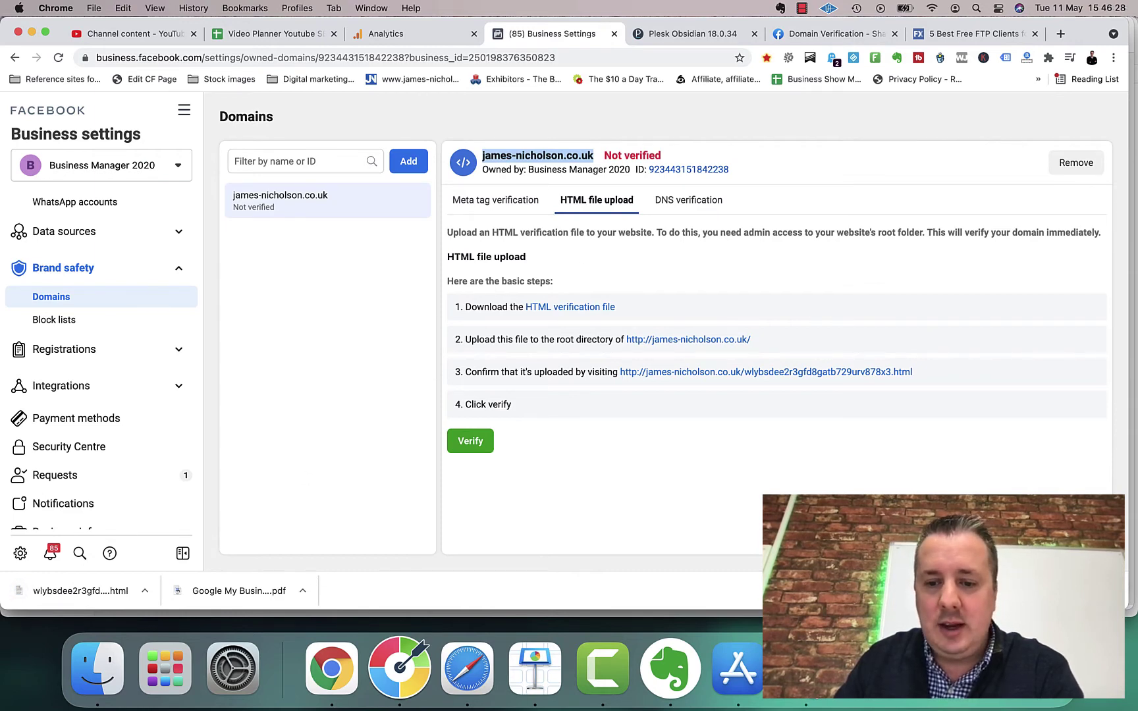
key("super+Tab")
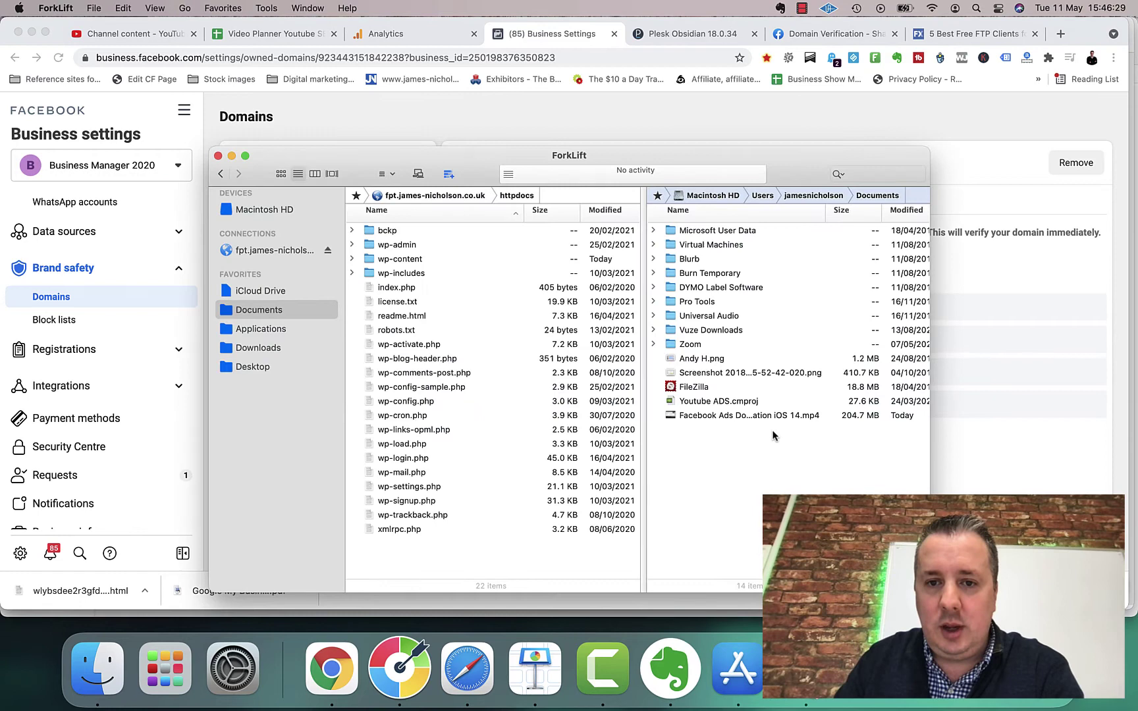
Upload the newest HTML verification file from local Downloads into the server's httpdocs folder.
left_click(803, 196)
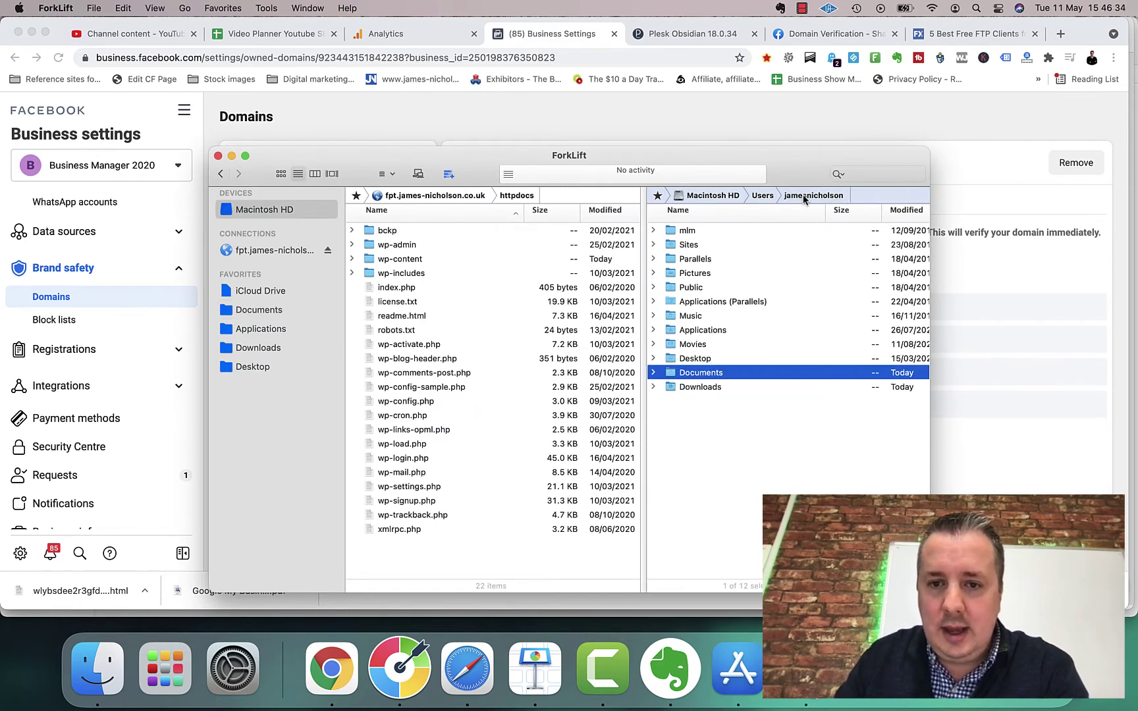
left_click(689, 389)
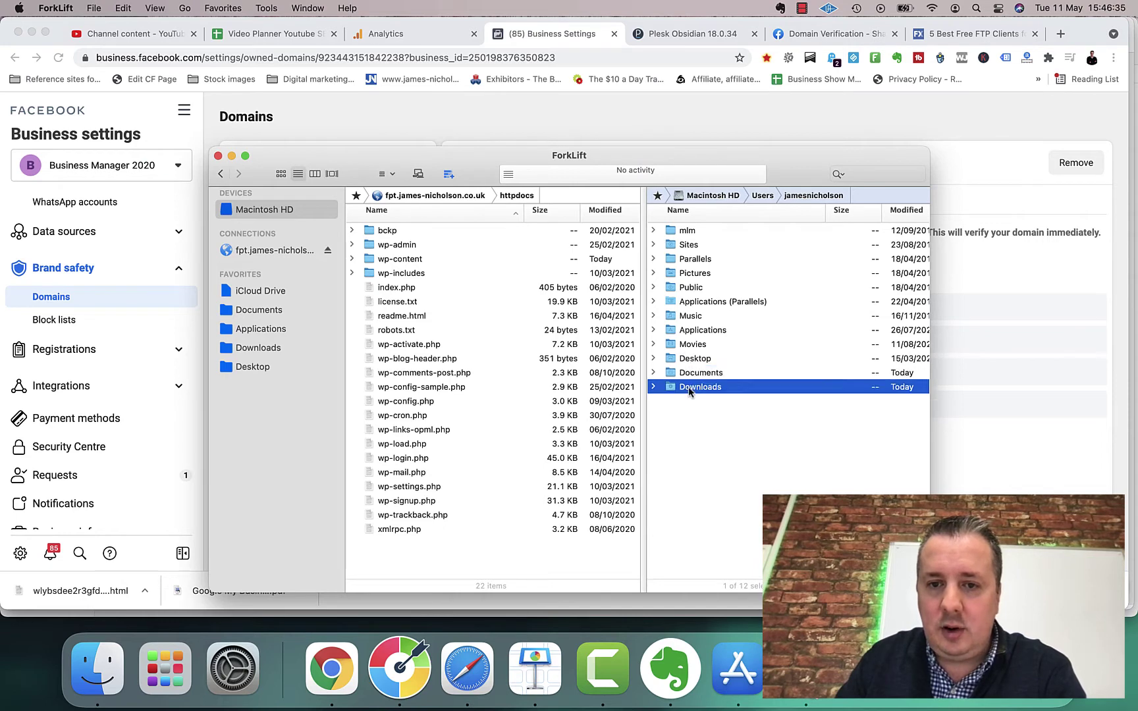
double_click(674, 393)
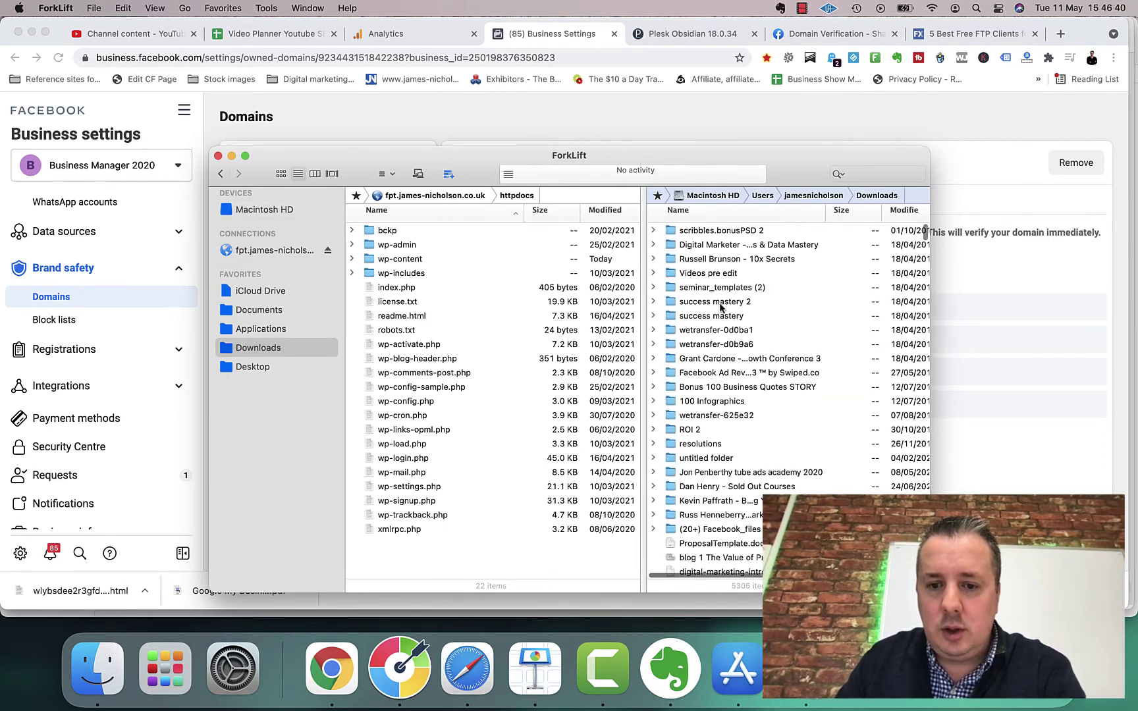
scroll(719, 299, "down", 2)
scroll(720, 307, "up", 2)
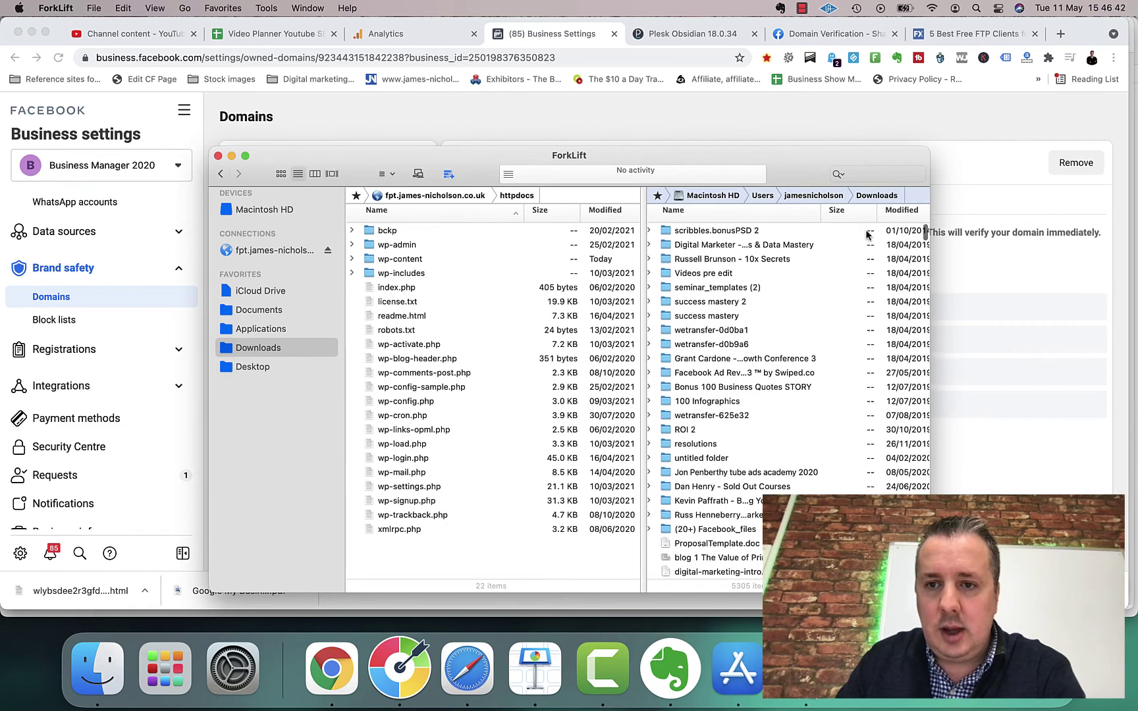
left_click(900, 211)
scroll(774, 305, "down", 3)
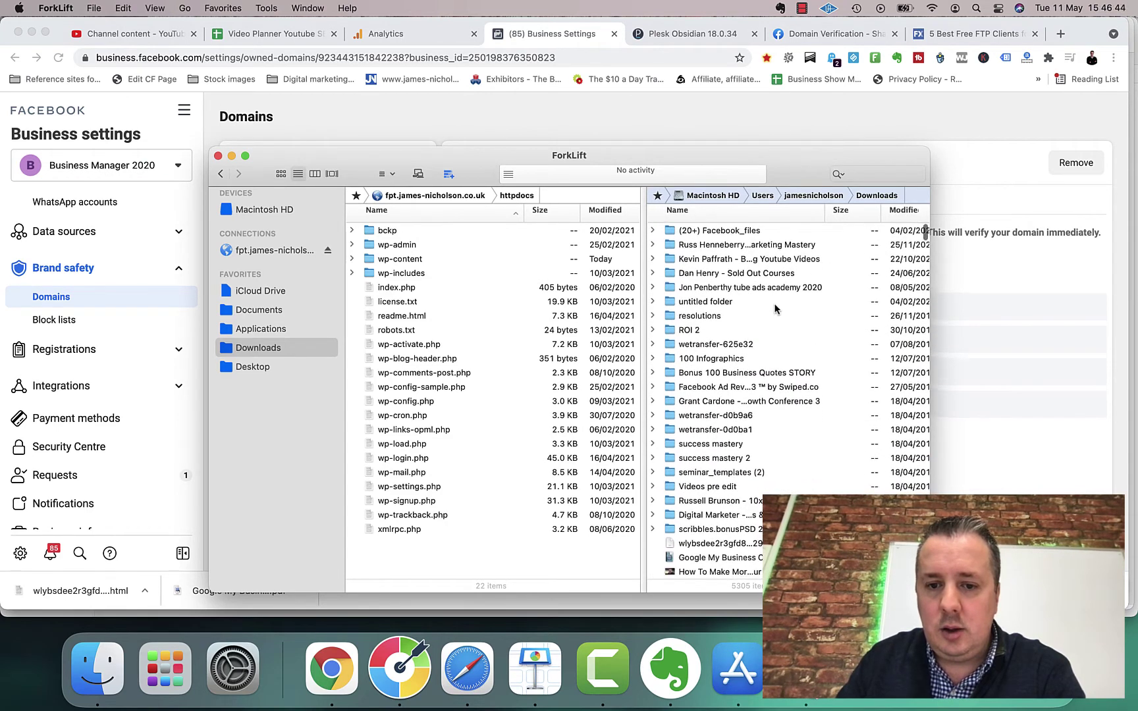
left_click(709, 451)
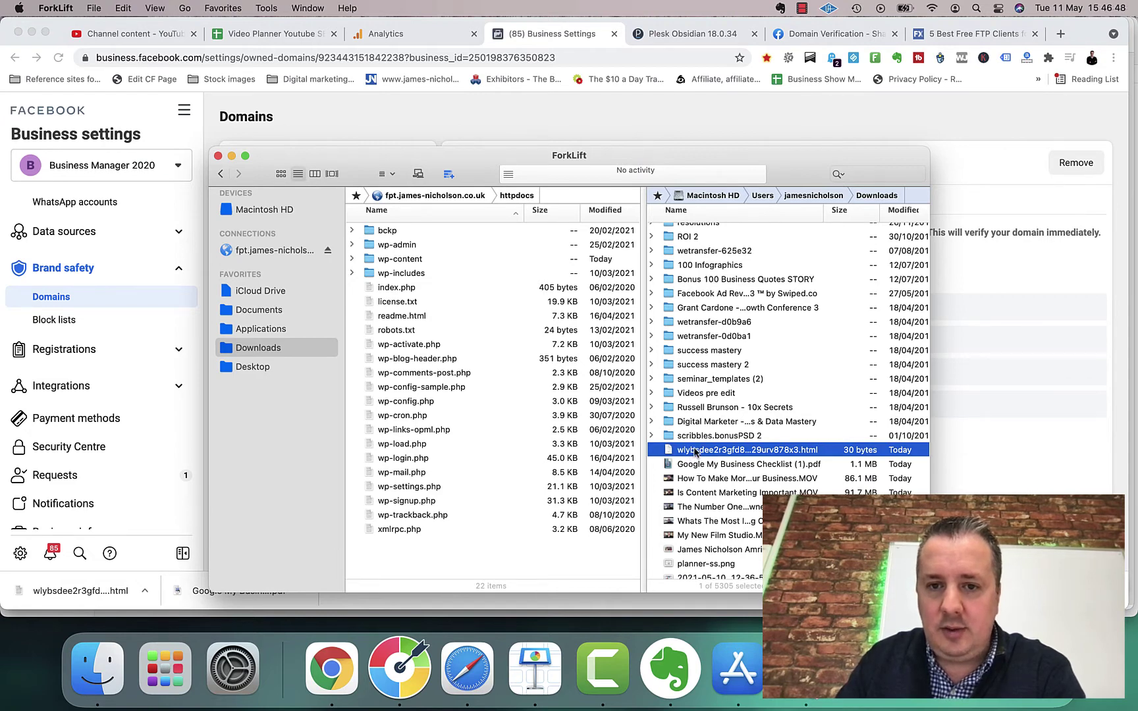
left_click(695, 452)
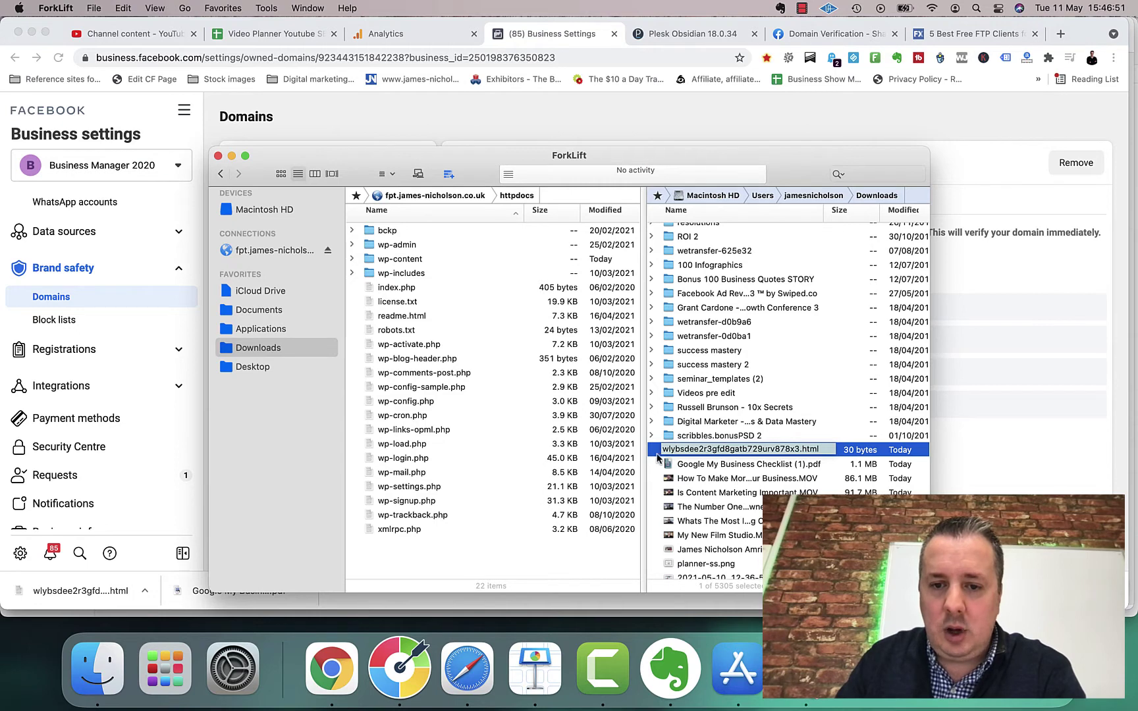
left_click(656, 454)
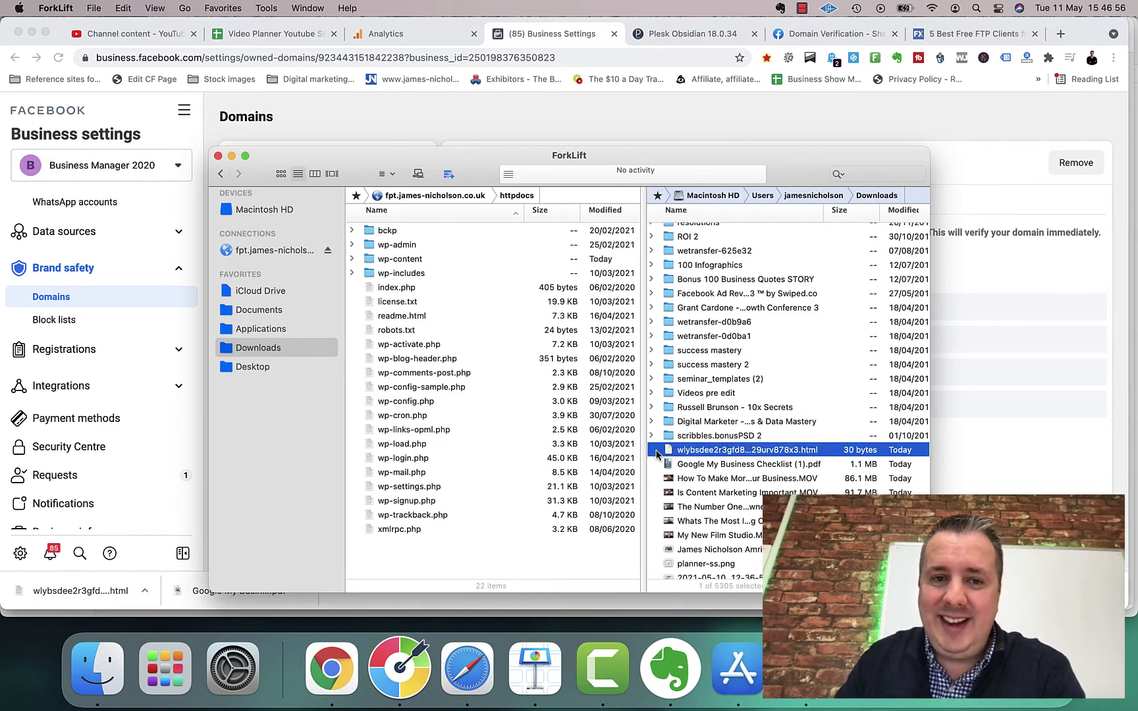
left_click_drag(656, 454, 395, 506)
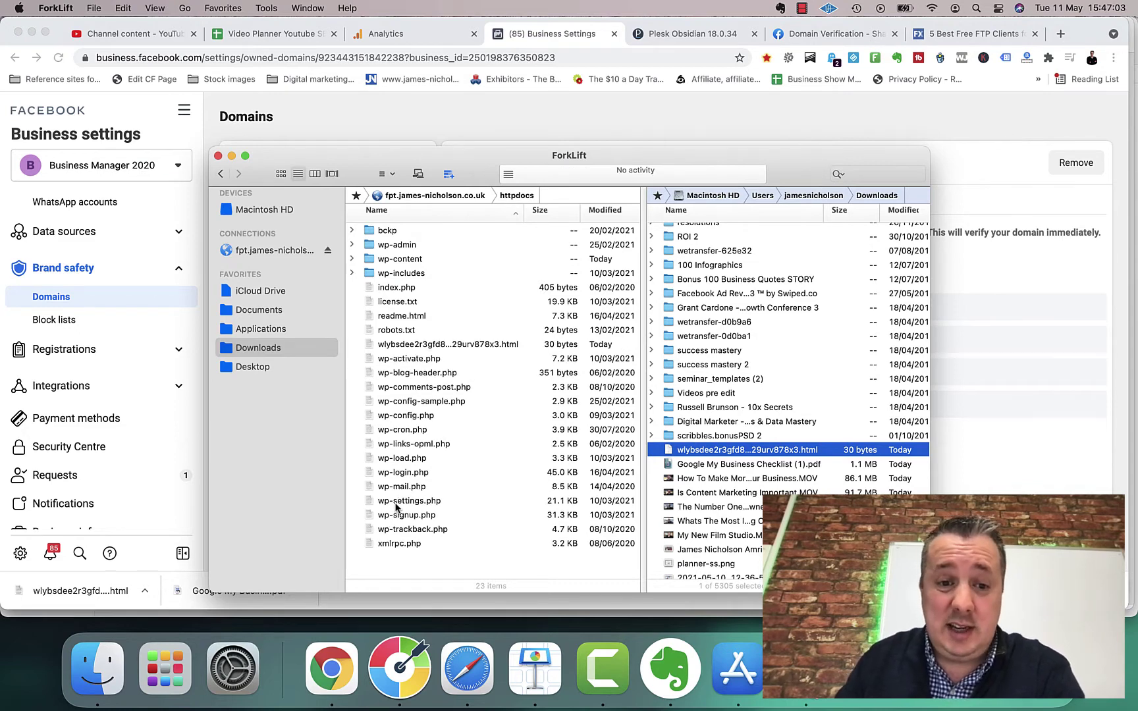
Return to Facebook's HTML file upload steps for james-nicholson.co.uk.
left_click(488, 131)
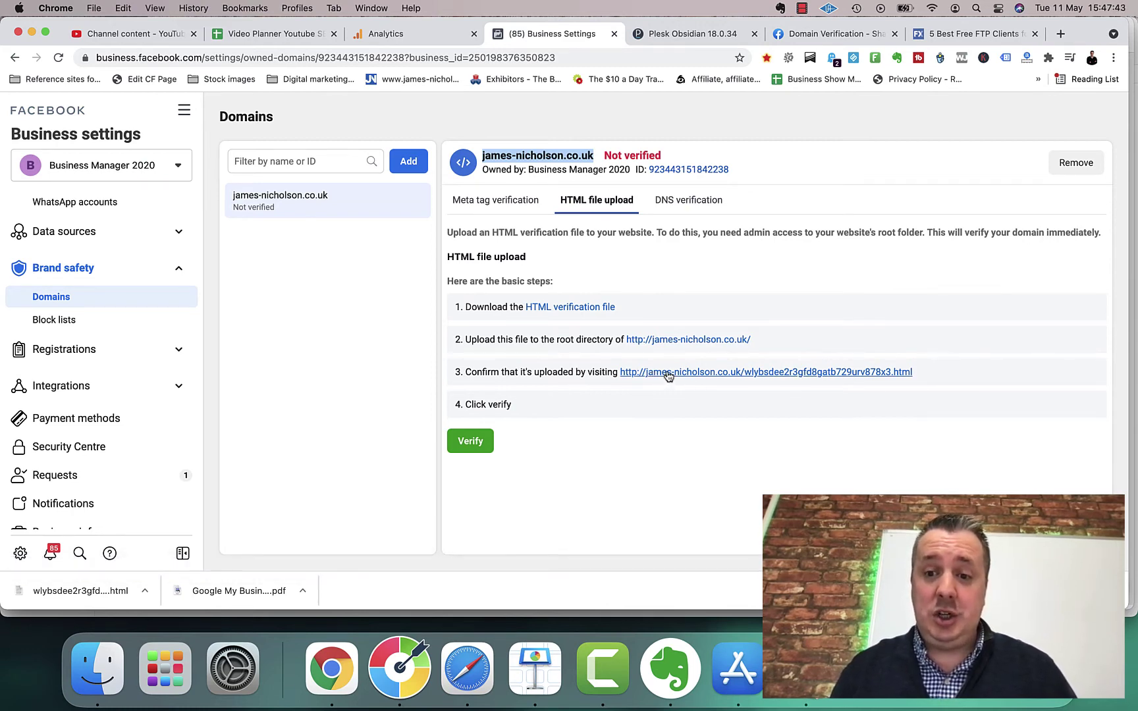
Confirm the uploaded verification file loads live on james-nicholson.co.uk, then return to Business Settings.
left_click(667, 373)
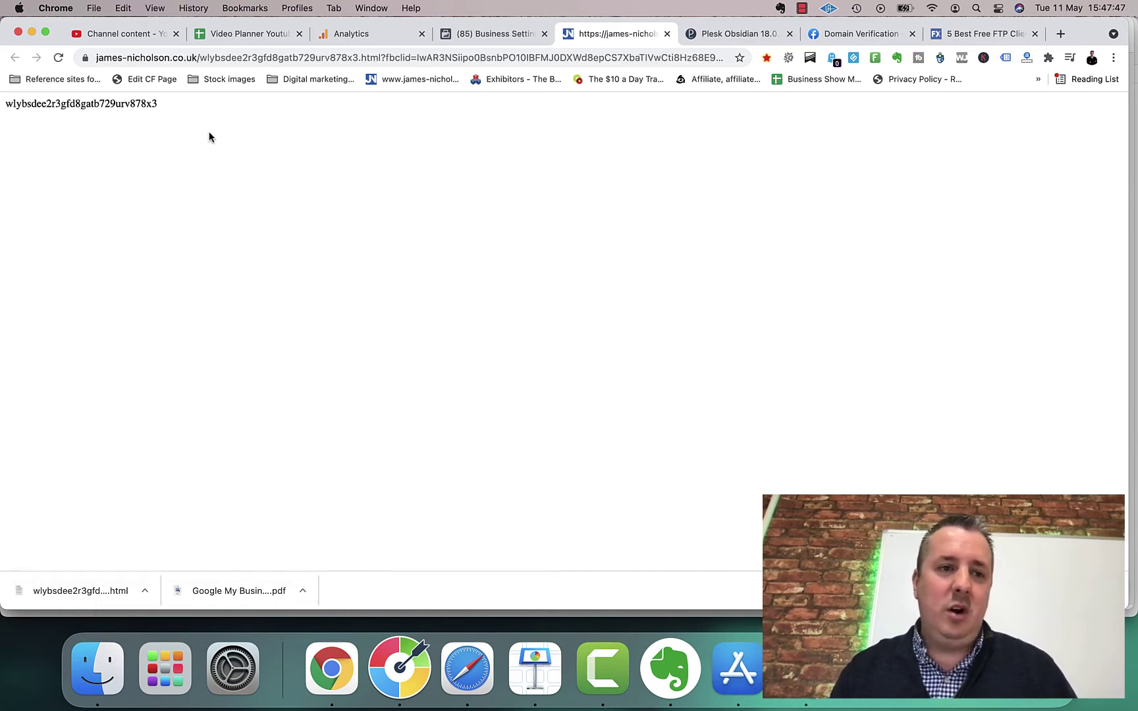
left_click_drag(159, 106, 3, 108)
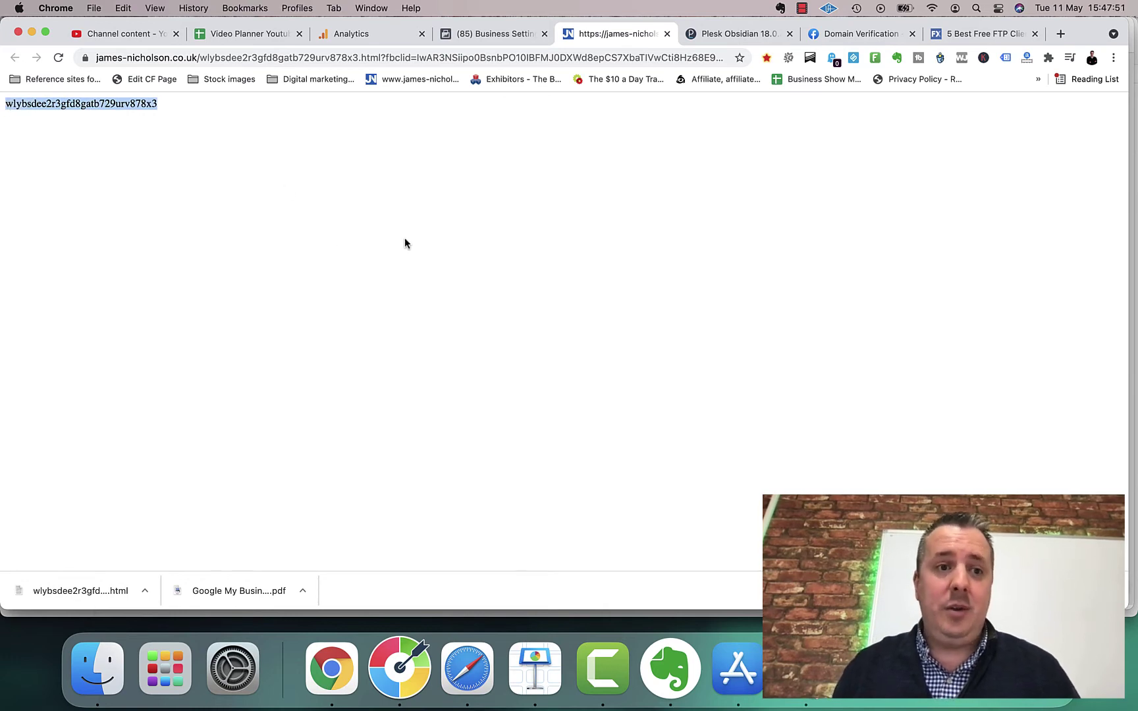
left_click(480, 34)
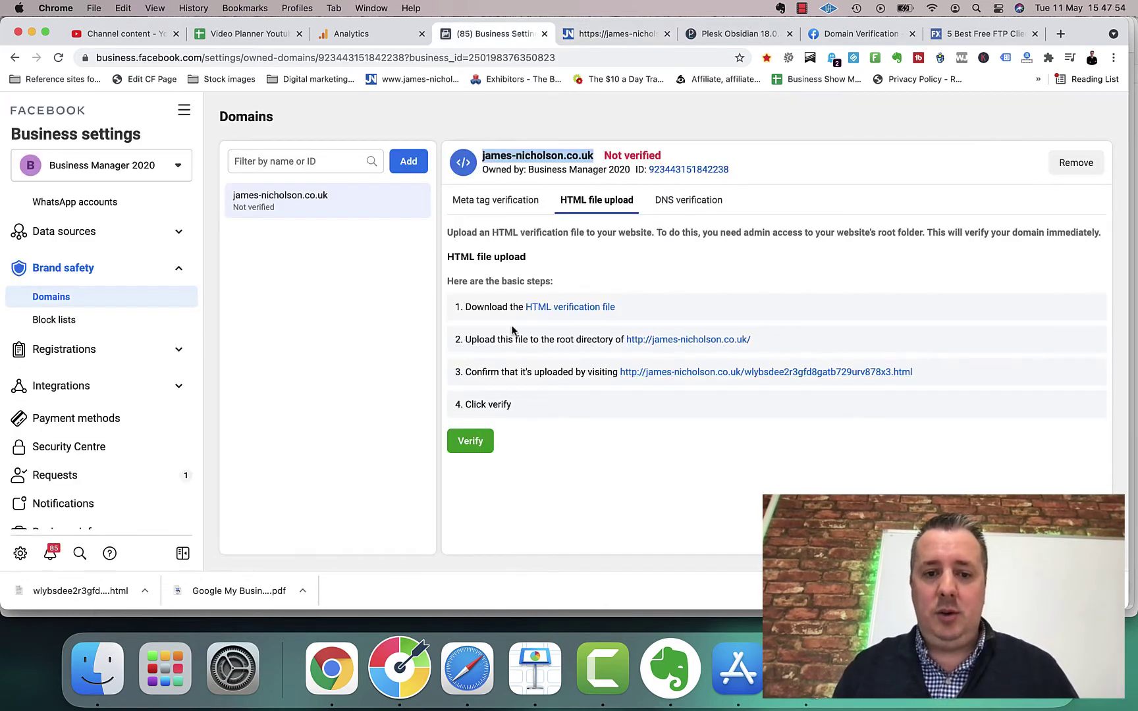
Verify james-nicholson.co.uk and dismiss the domain verified confirmation.
left_click(484, 446)
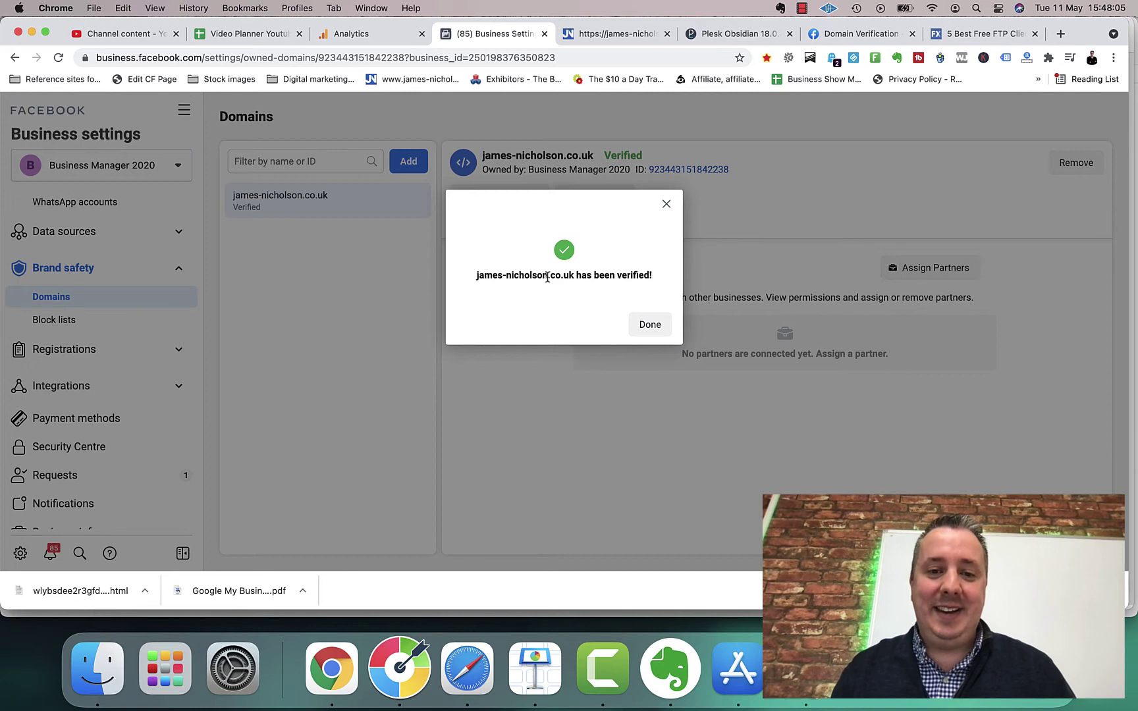
triple_click(548, 278)
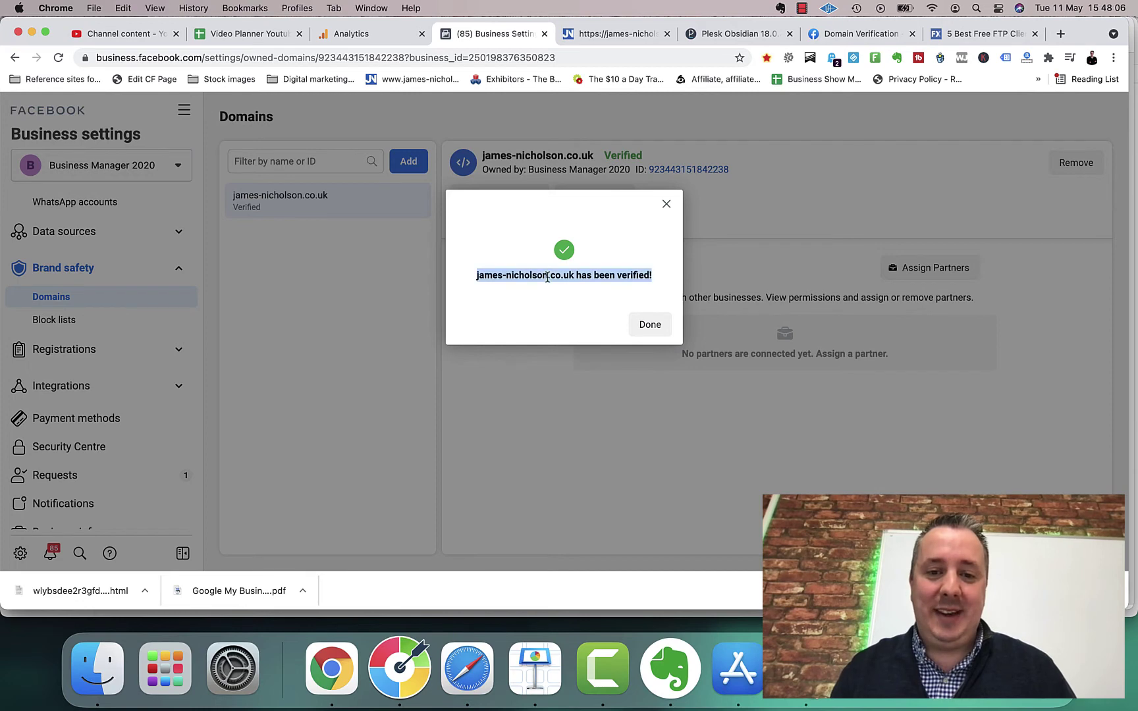
left_click(650, 325)
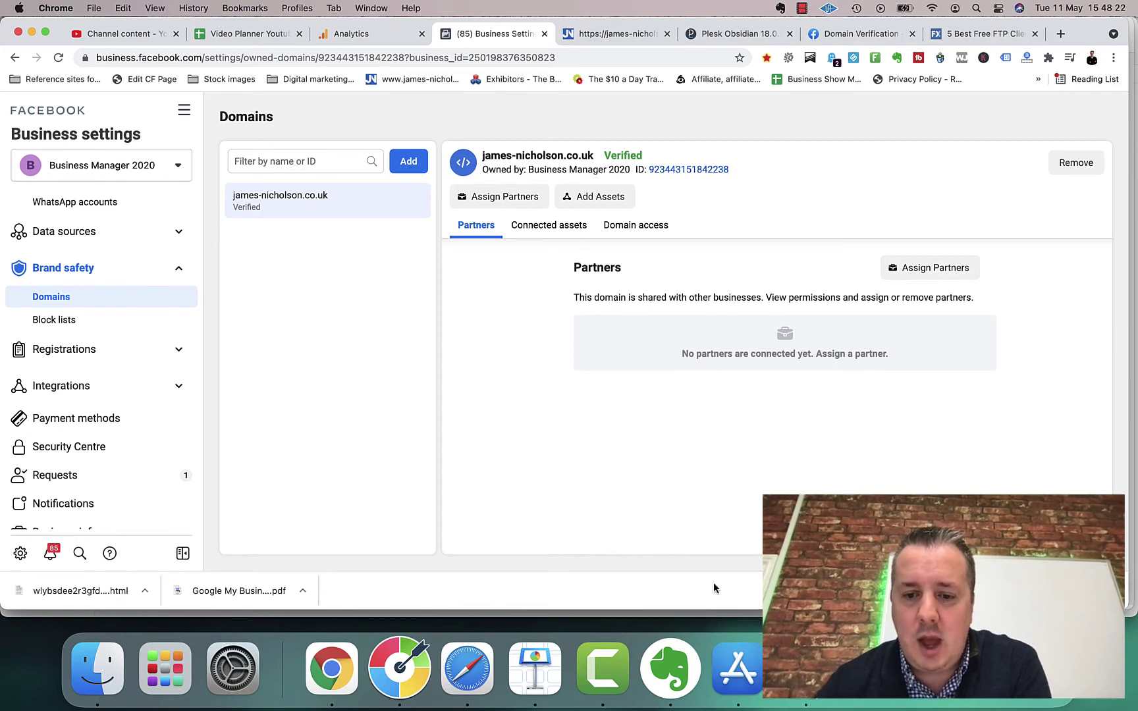
key("super+Tab")
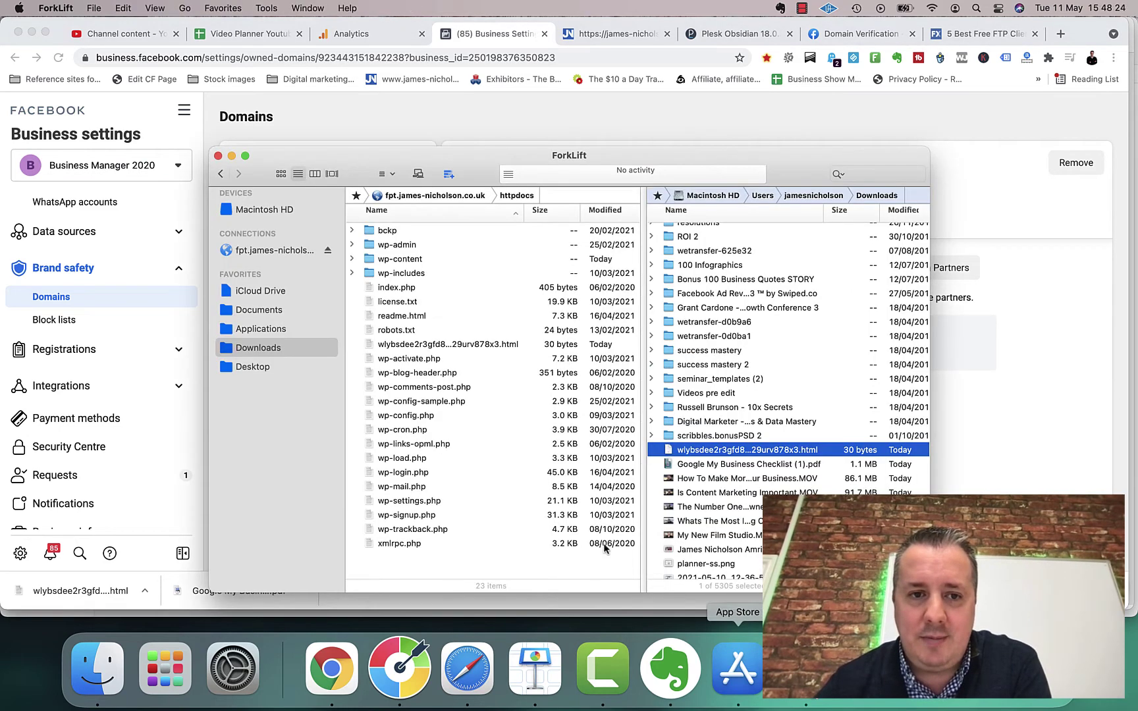
left_click(425, 349)
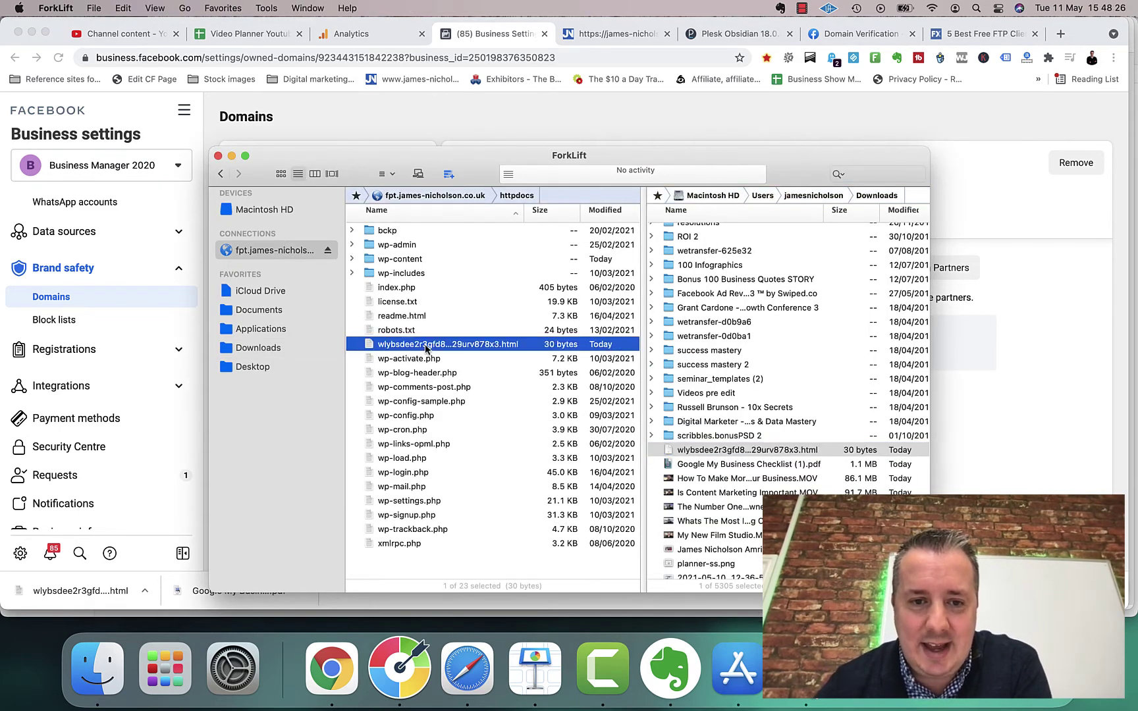
left_click(425, 350)
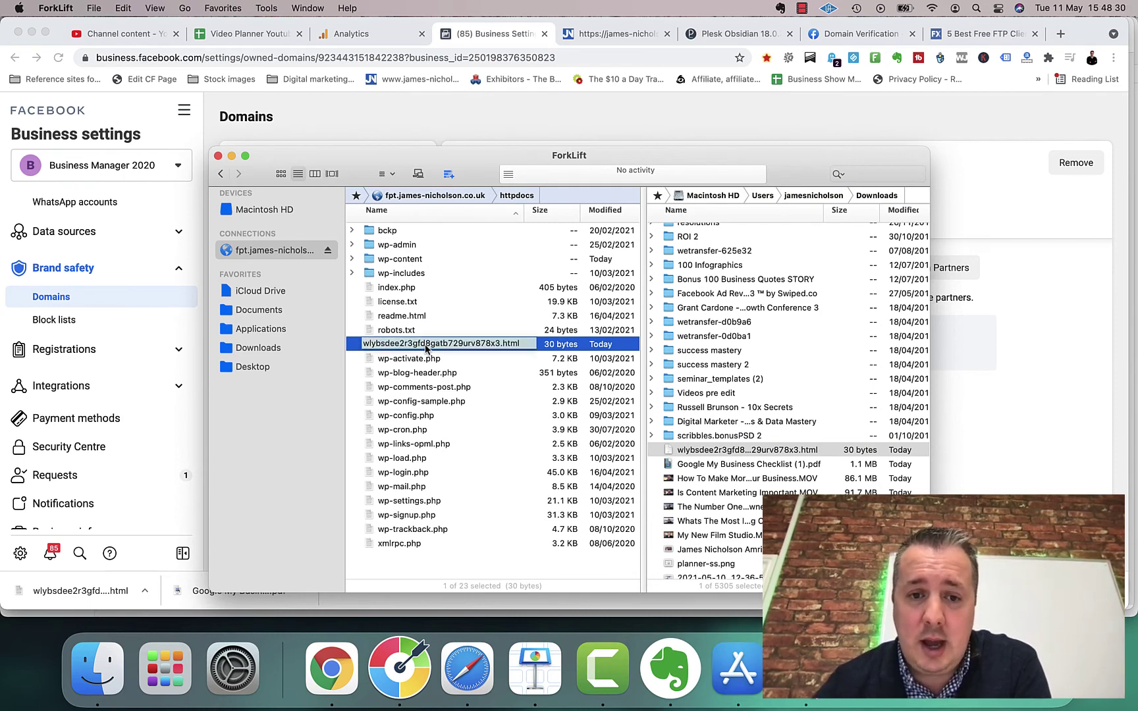
left_click(417, 361)
left_click(421, 349)
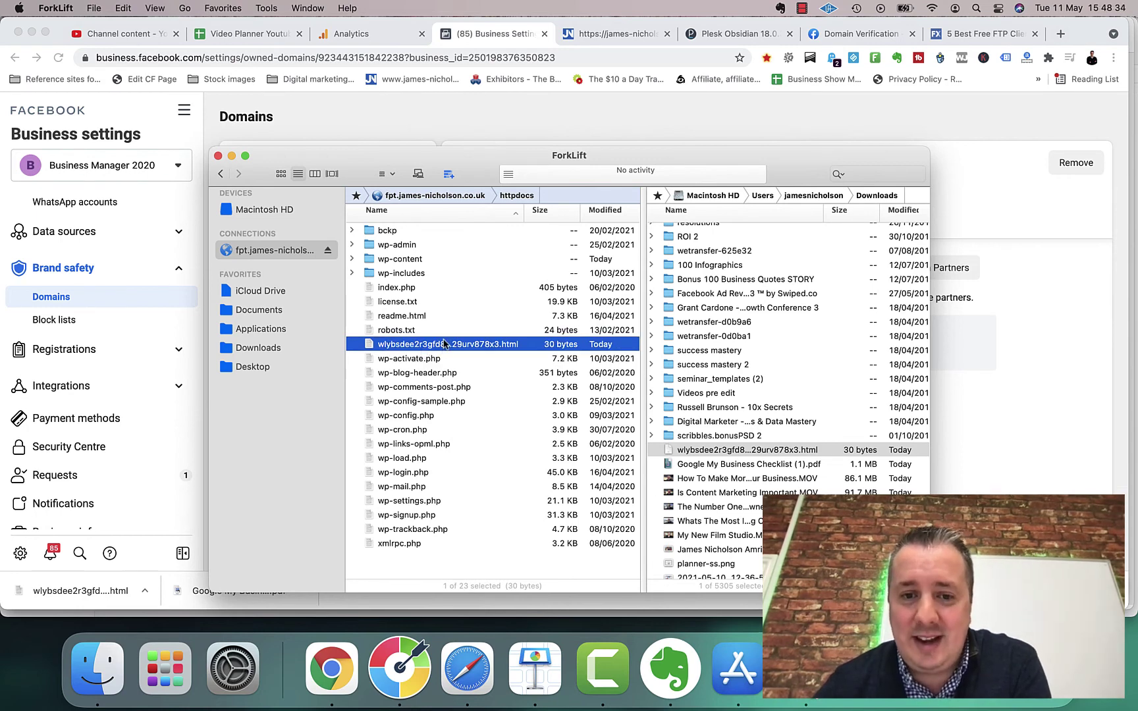
left_click(445, 344)
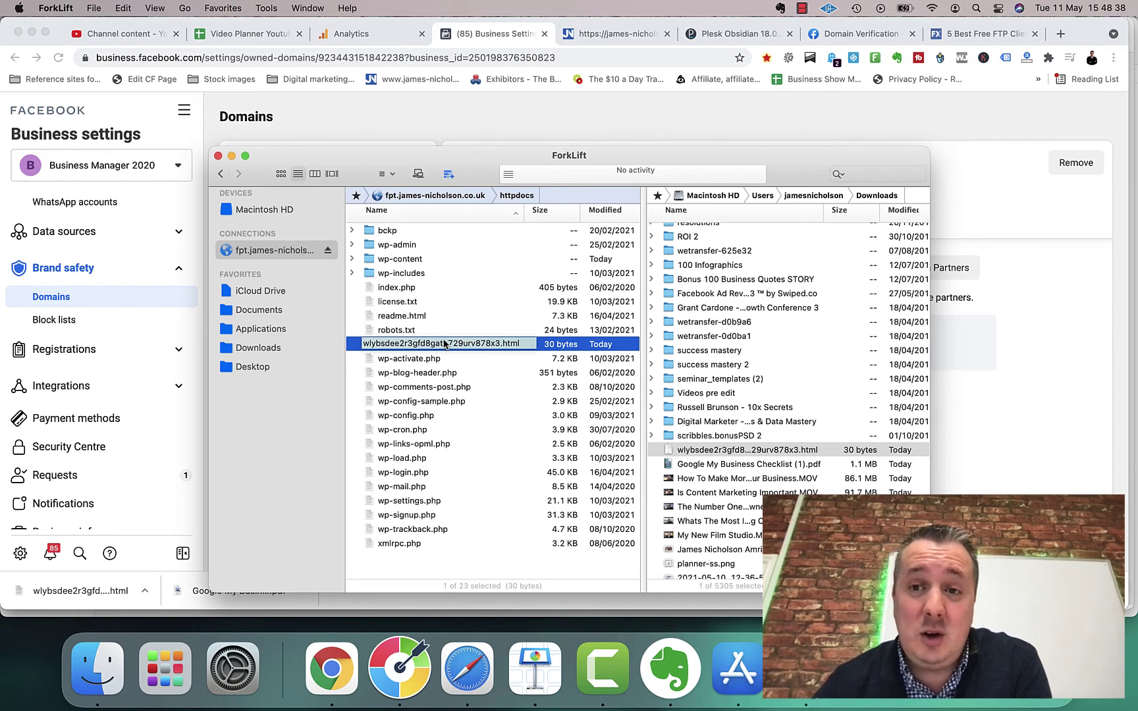
left_click(416, 359)
left_click(415, 348)
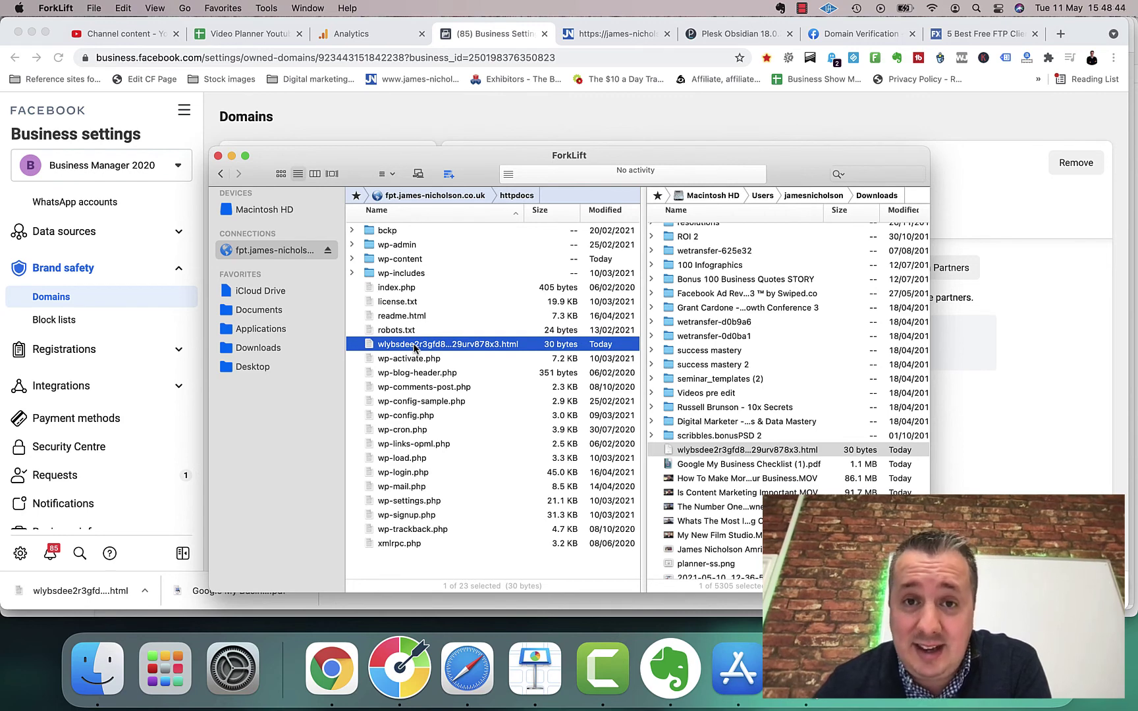
left_click(553, 129)
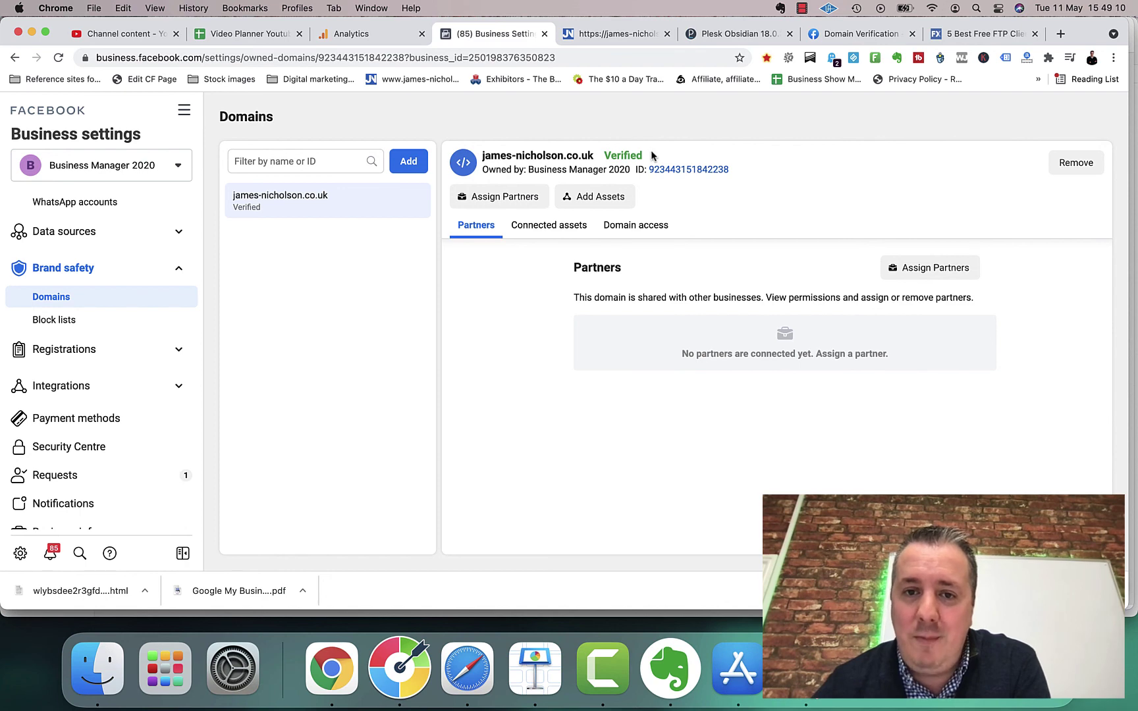
left_click_drag(652, 156, 482, 156)
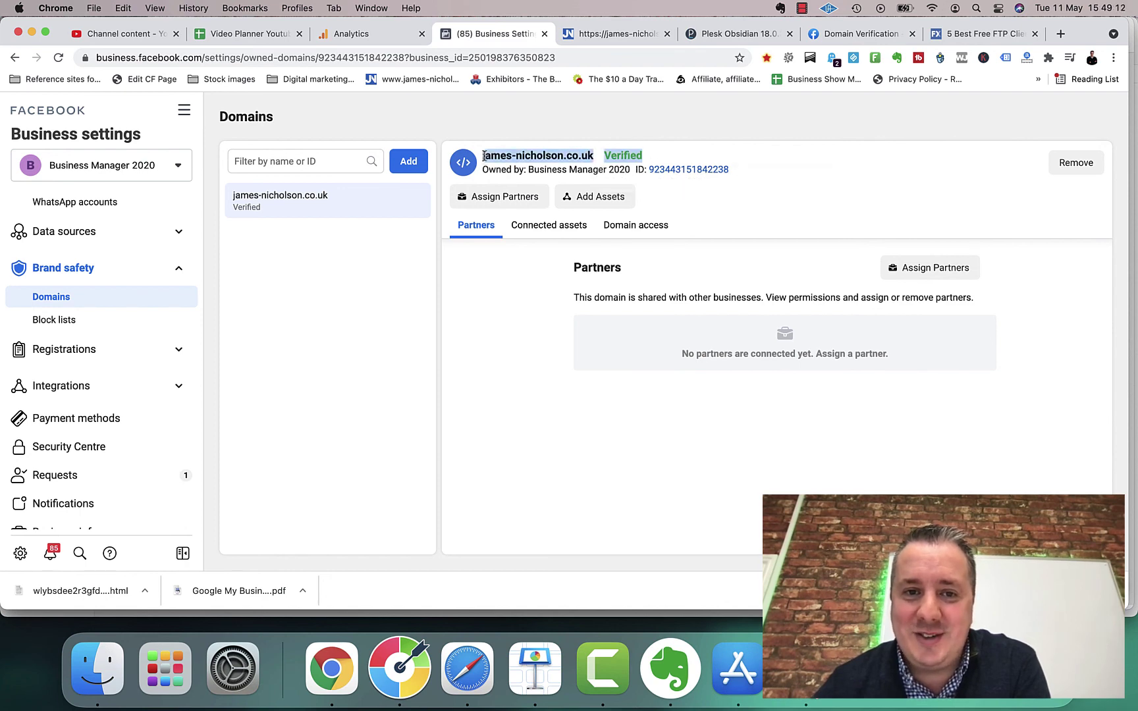
left_click_drag(481, 156, 589, 151)
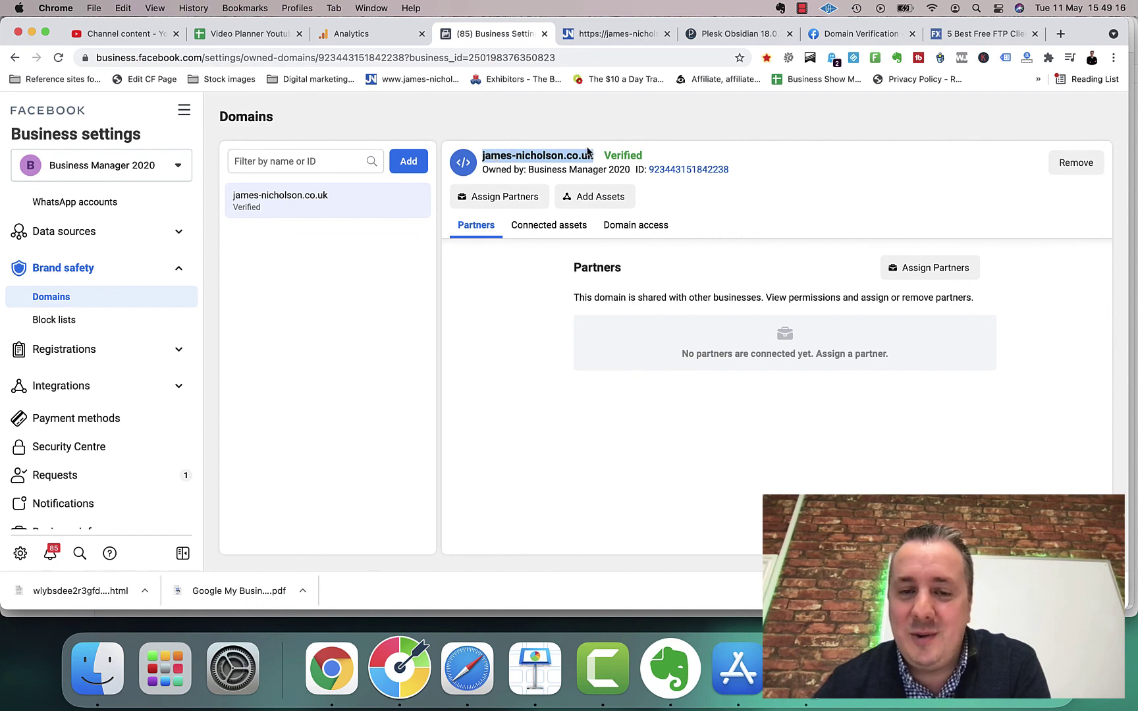
double_click(623, 155)
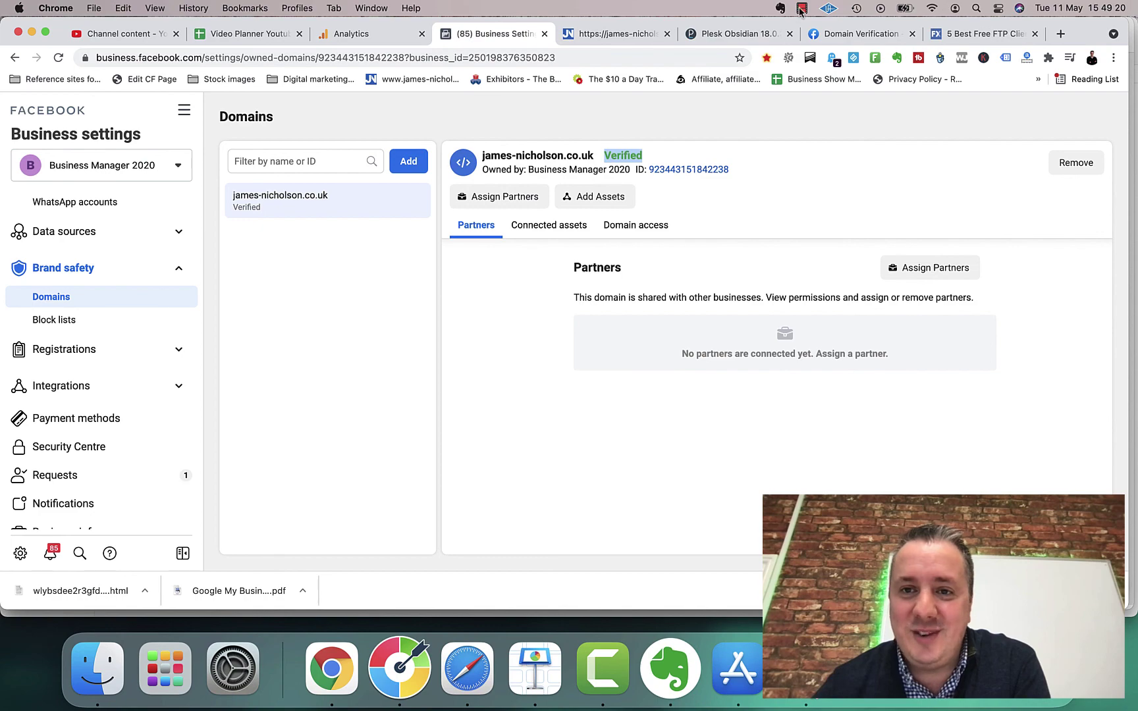